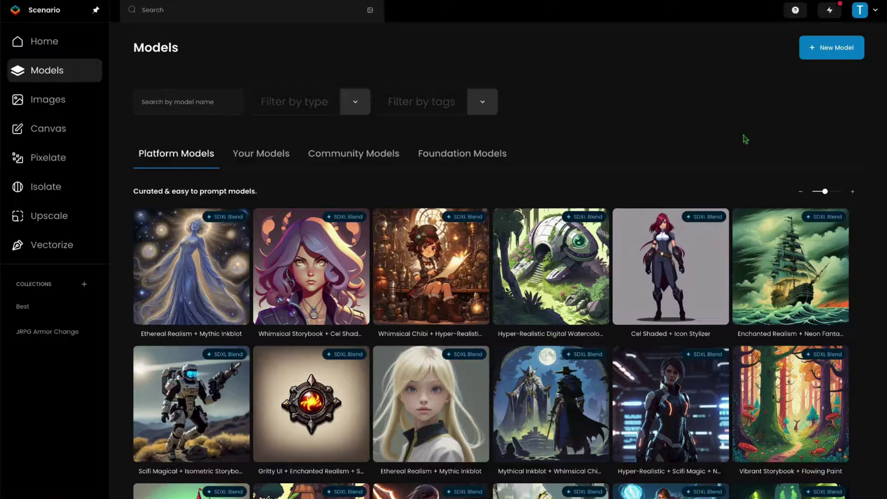
# Start a new custom LoRA model and upload the 14 sci-fi UI images, square-cropping them all.
pyautogui.click(828, 60)
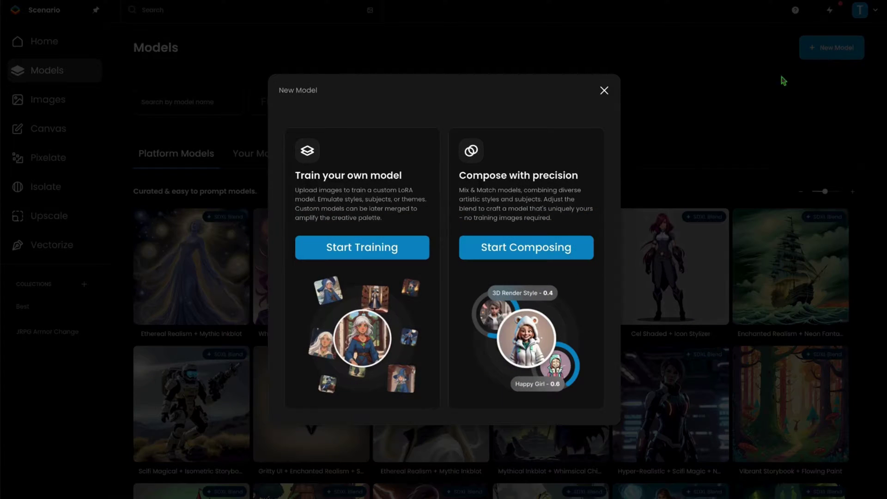
pyautogui.click(394, 258)
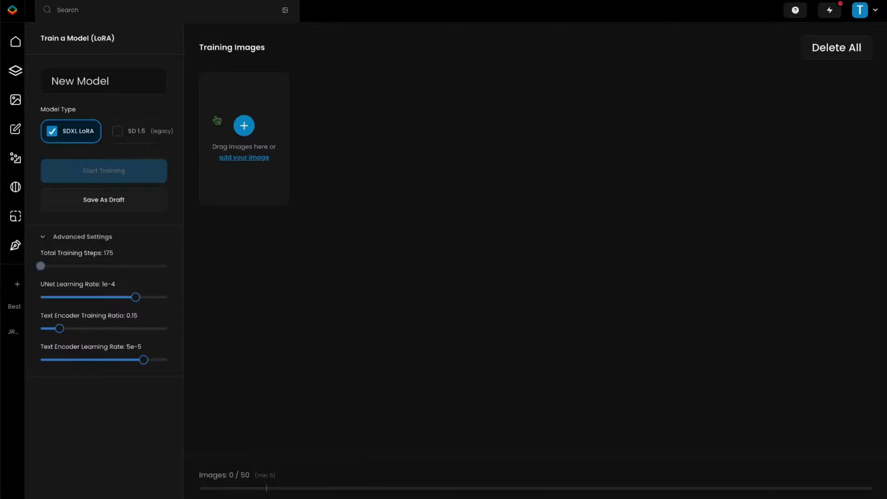
pyautogui.click(254, 133)
pyautogui.moveTo(670, 139); pyautogui.dragTo(153, 78)
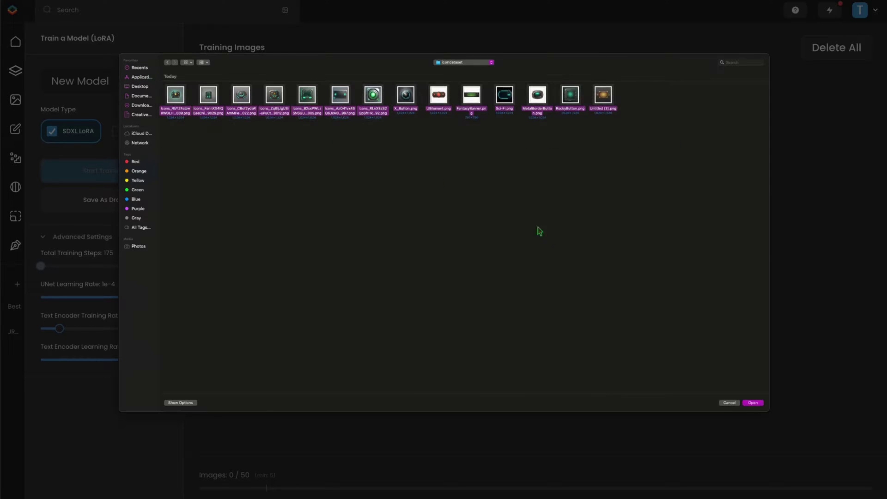
pyautogui.click(753, 403)
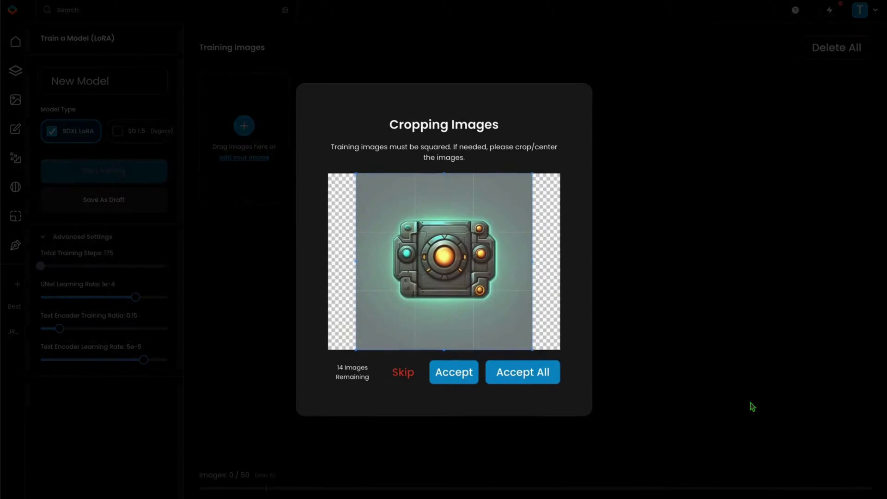
pyautogui.click(537, 379)
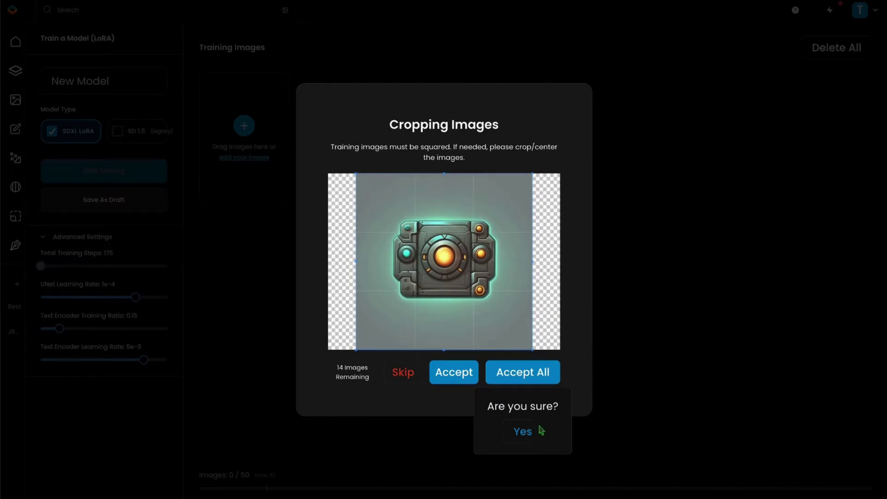
pyautogui.click(523, 431)
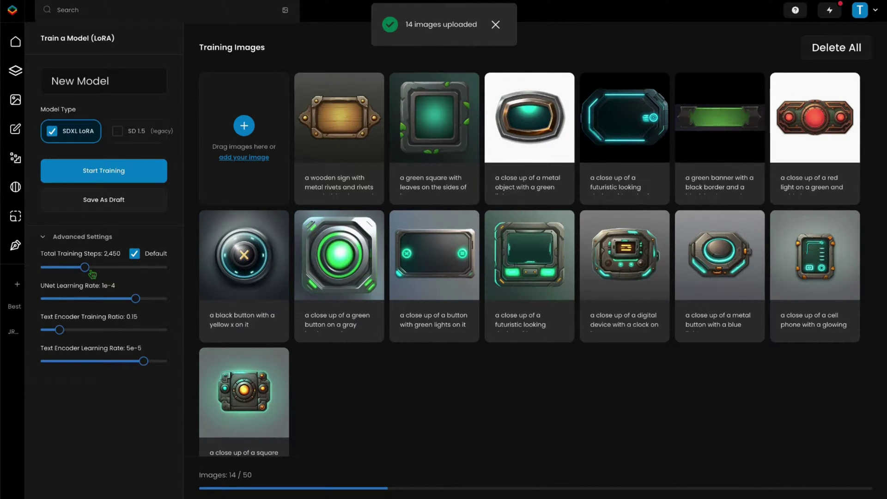
# Raise total training steps to 2,831, name the model Icon Model, and start training.
pyautogui.moveTo(91, 271); pyautogui.dragTo(95, 271)
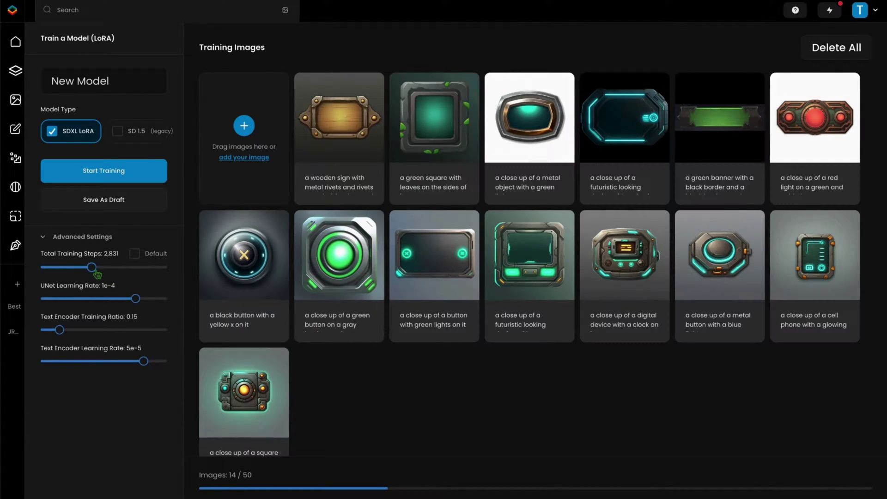
pyautogui.click(106, 81)
pyautogui.press('BackSpace')
pyautogui.press('BackSpace')
pyautogui.press('BackSpace')
pyautogui.press('BackSpace')
pyautogui.press('BackSpace')
pyautogui.press('BackSpace')
pyautogui.press('BackSpace')
pyautogui.press('BackSpace')
pyautogui.press('BackSpace')
pyautogui.write('Icon')
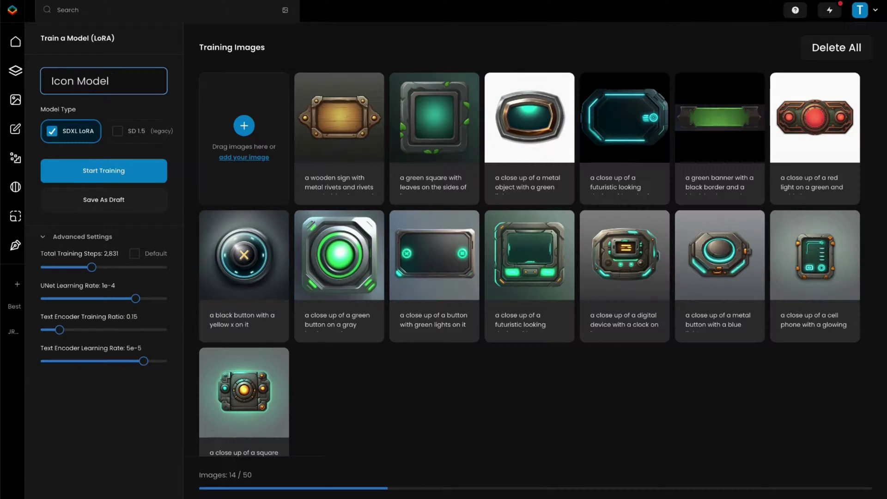
pyautogui.click(103, 170)
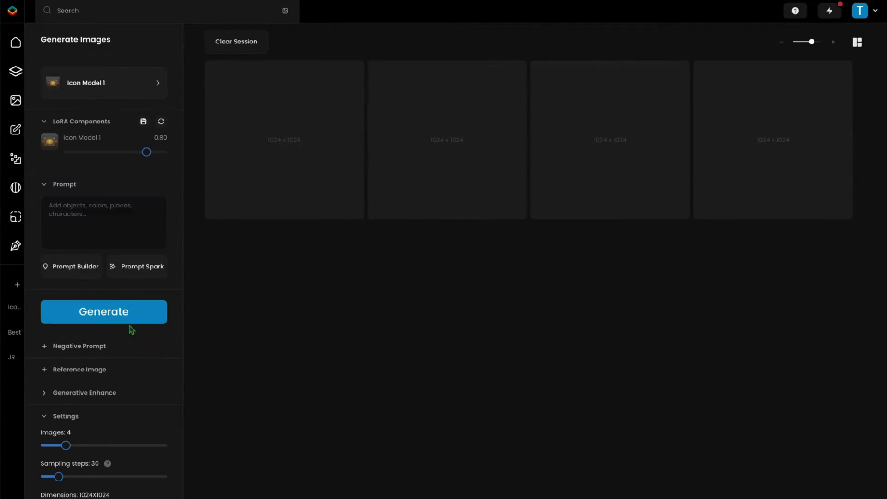
# Generate four test images with Icon Model 1, then paste the UI border prompt as three tags.
pyautogui.click(128, 322)
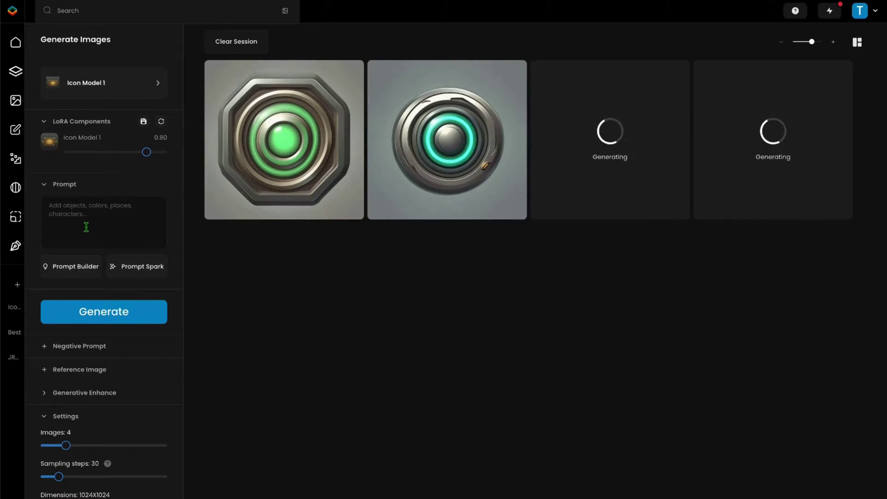
pyautogui.click(110, 217)
pyautogui.write('a user interface border, highly detailed, blank center area')
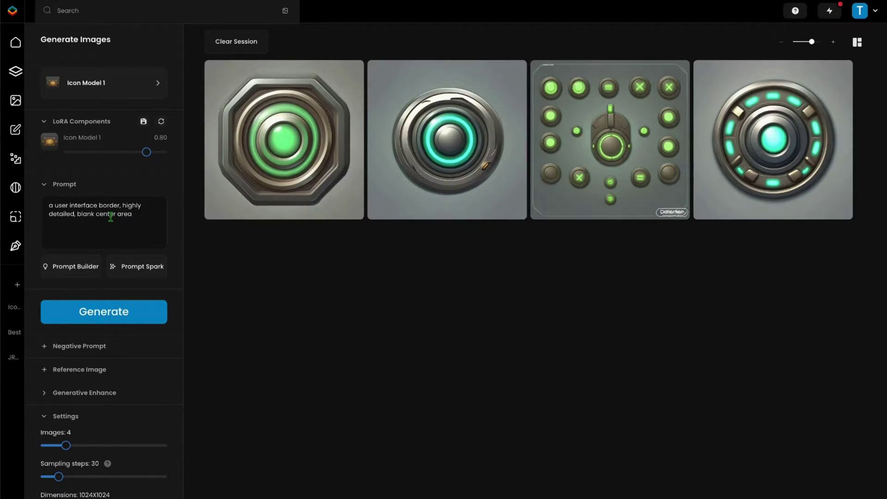
pyautogui.press('Return')
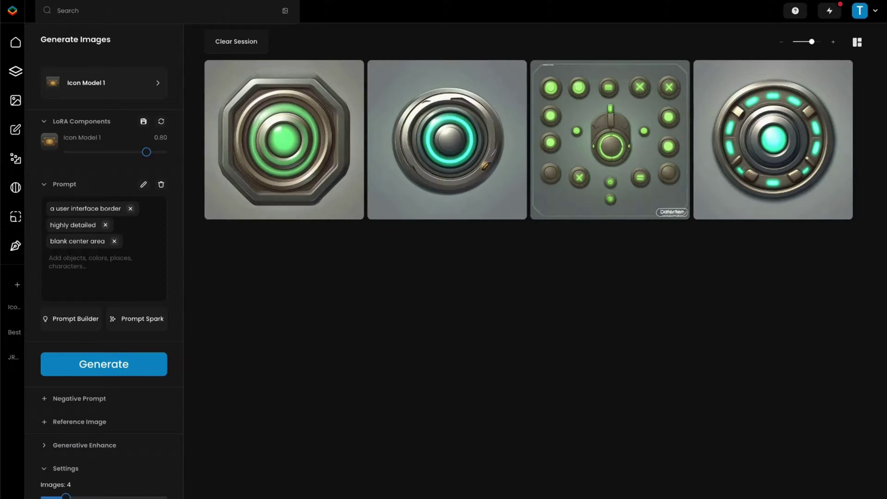
# Sketch a black square outline with a slightly thicker brush and apply it as the reference image.
pyautogui.click(105, 430)
pyautogui.scroll(-2, 104, 426)
pyautogui.click(104, 395)
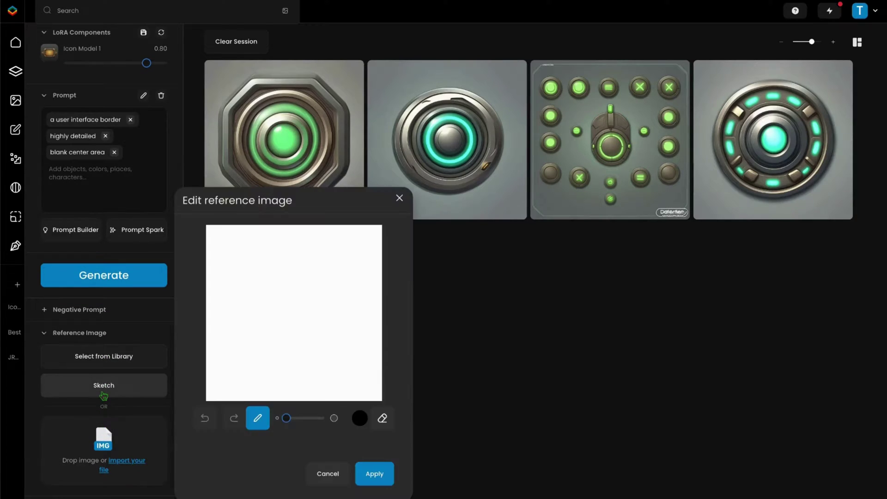
pyautogui.moveTo(287, 418); pyautogui.dragTo(290, 418)
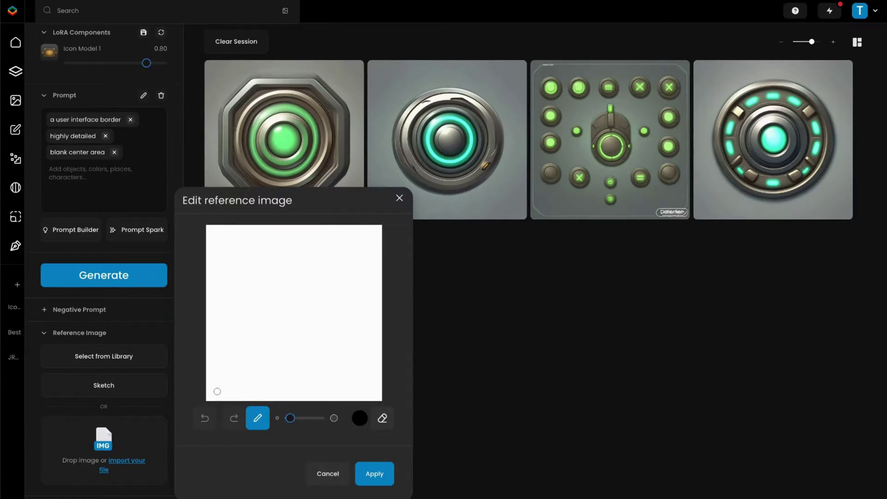
pyautogui.moveTo(213, 390)
pyautogui.mouseDown()
pyautogui.moveTo(219, 246)
pyautogui.moveTo(229, 235)
pyautogui.moveTo(377, 237)
pyautogui.moveTo(376, 394)
pyautogui.moveTo(213, 395)
pyautogui.mouseUp()
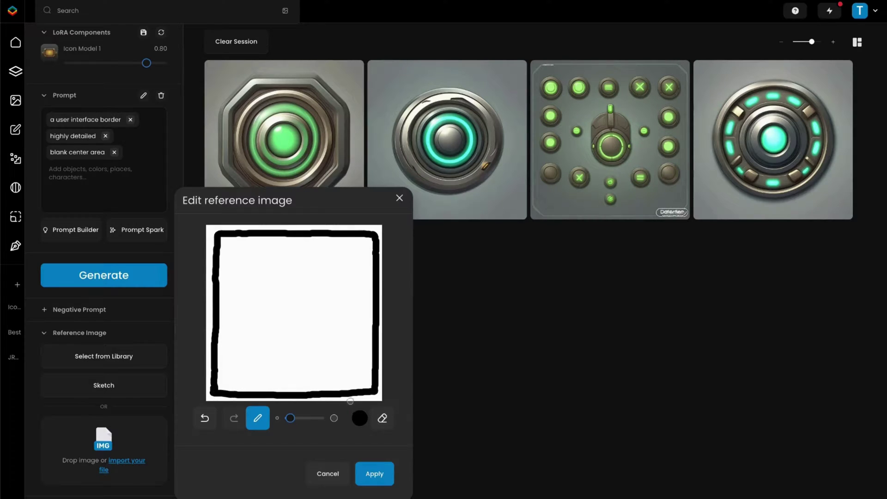
pyautogui.click(374, 474)
pyautogui.scroll(3, 97, 369)
# Remove the sketch background, set influence to 0 and size 1824X1024, then generate green border frames.
pyautogui.click(161, 319)
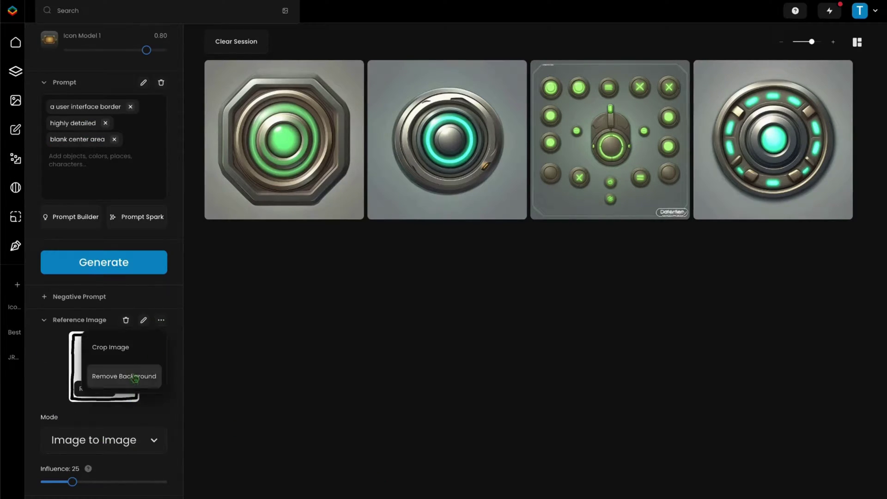
pyautogui.click(134, 377)
pyautogui.scroll(-3, 132, 421)
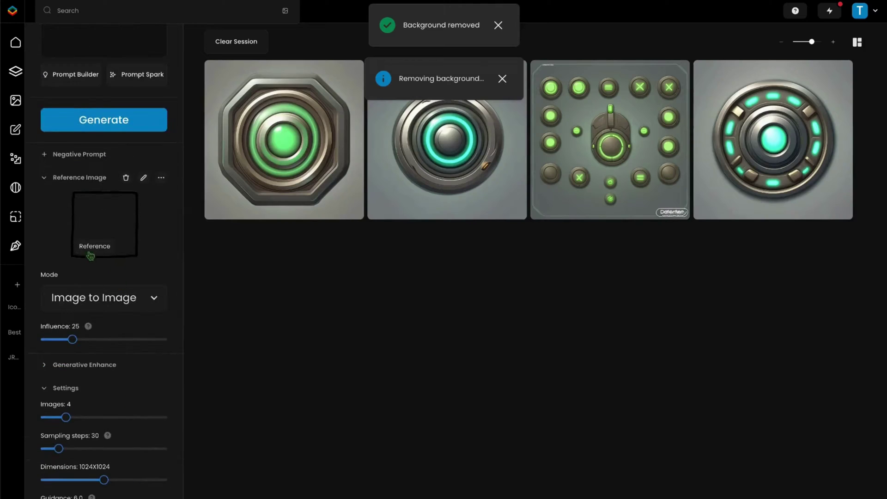
pyautogui.moveTo(72, 340); pyautogui.dragTo(41, 340)
pyautogui.scroll(-3, 119, 363)
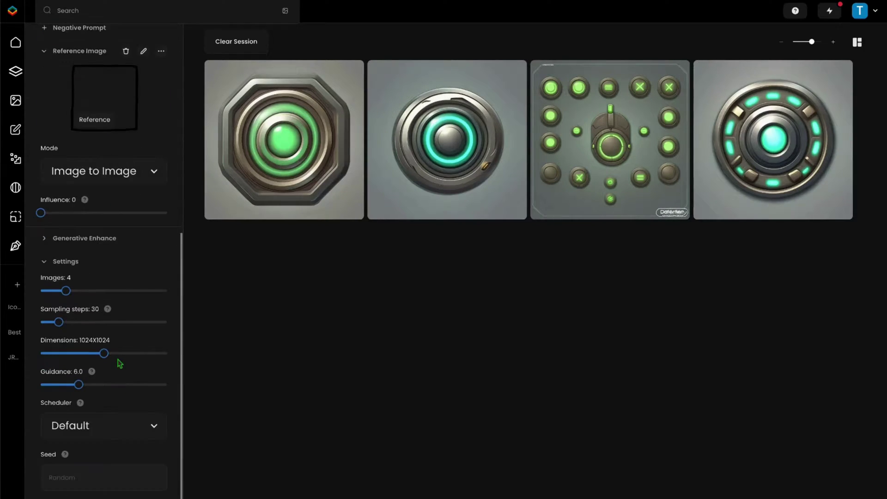
pyautogui.scroll(1, 120, 364)
pyautogui.moveTo(104, 372); pyautogui.dragTo(41, 373)
pyautogui.scroll(7, 134, 167)
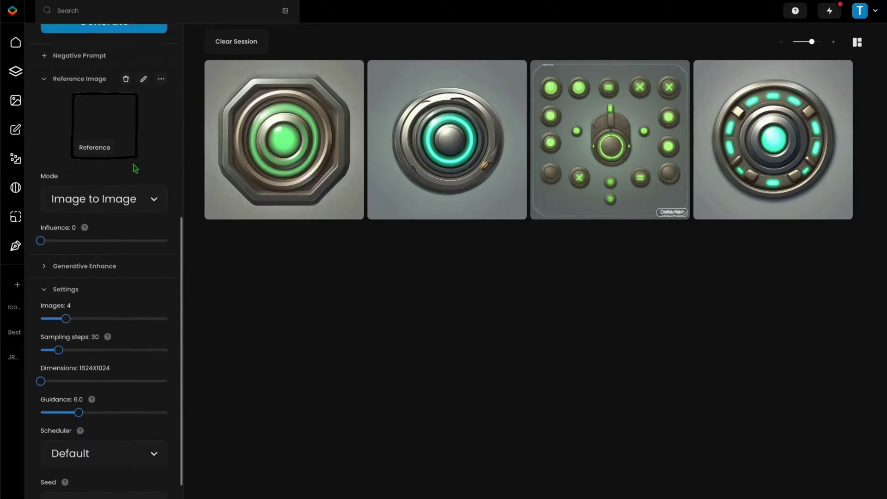
pyautogui.click(128, 323)
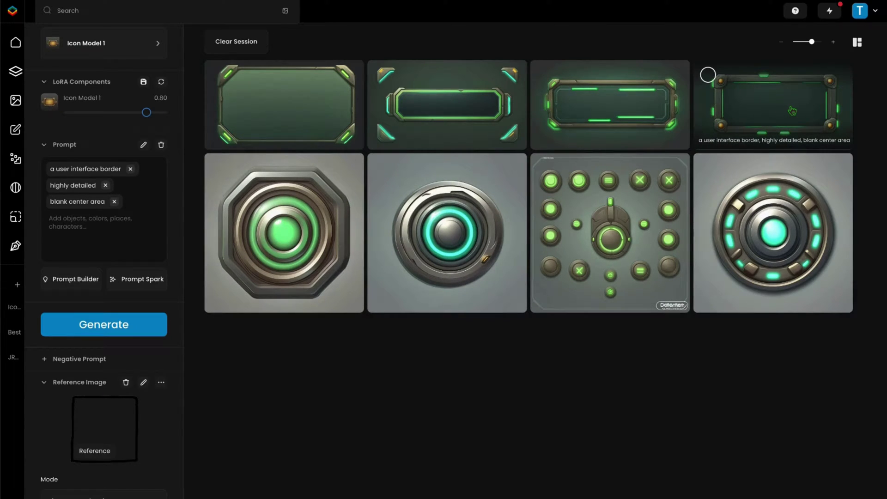
# Use the fourth green border as reference in Image to Image + ControlNet mode with Structure guidance.
pyautogui.moveTo(791, 111); pyautogui.dragTo(123, 425)
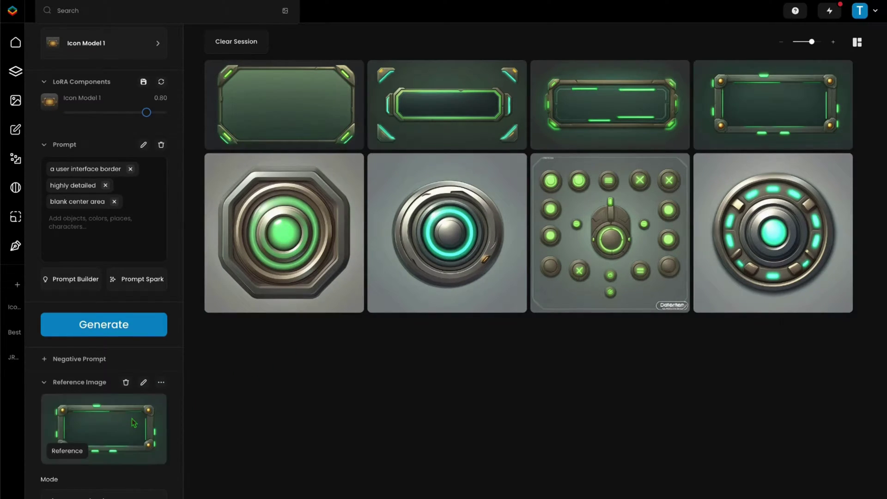
pyautogui.scroll(-5, 134, 422)
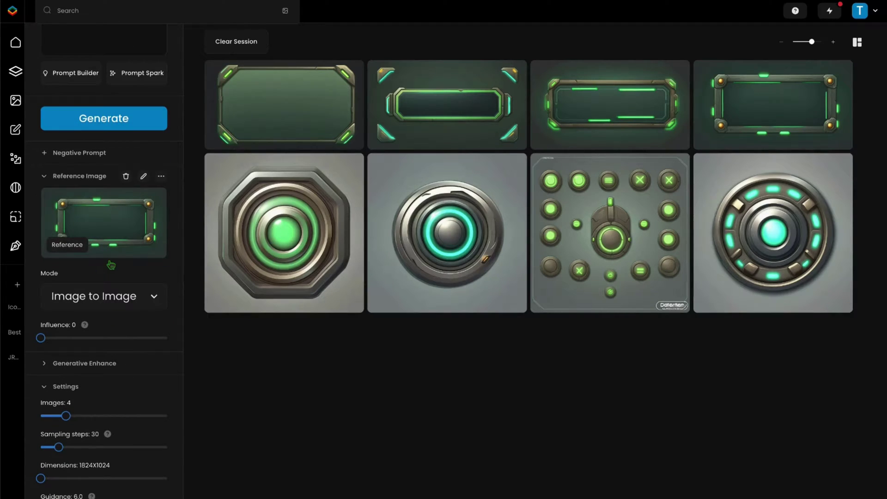
pyautogui.click(110, 297)
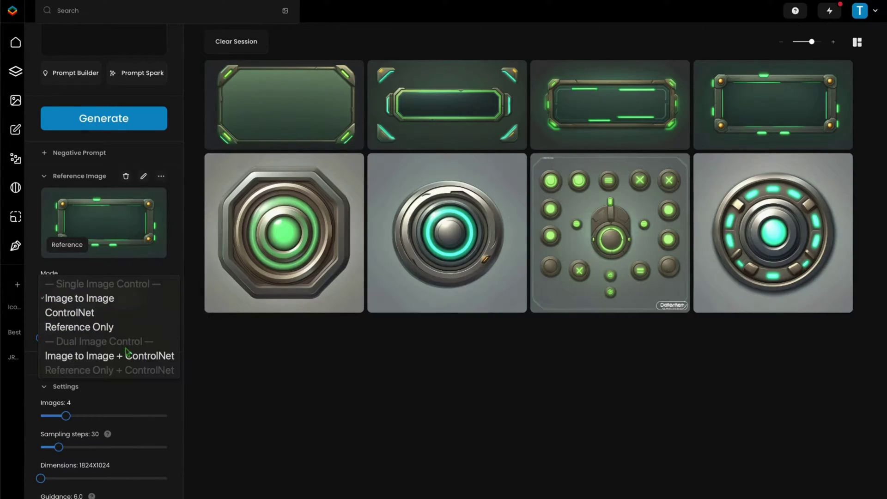
pyautogui.click(137, 356)
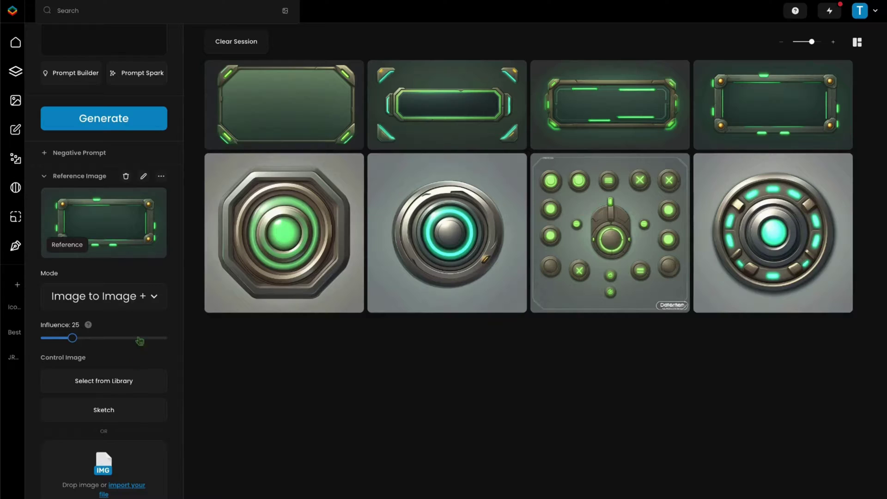
pyautogui.scroll(-4, 139, 351)
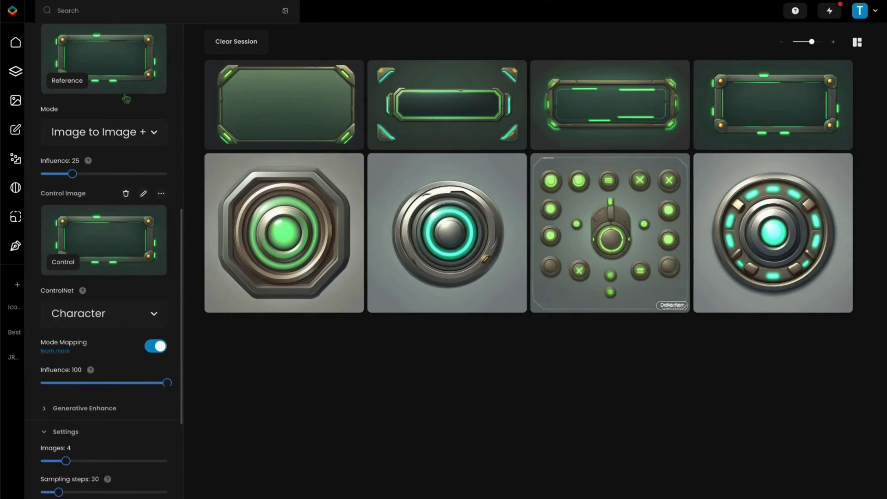
pyautogui.click(149, 323)
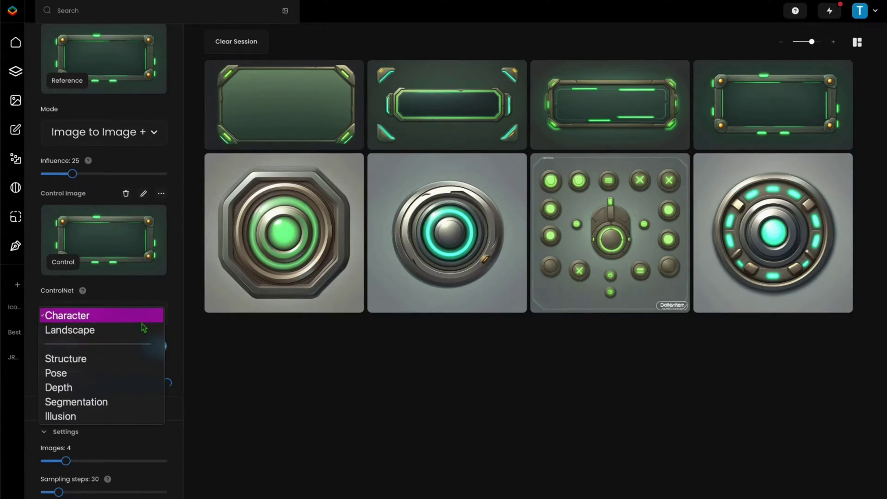
pyautogui.click(126, 356)
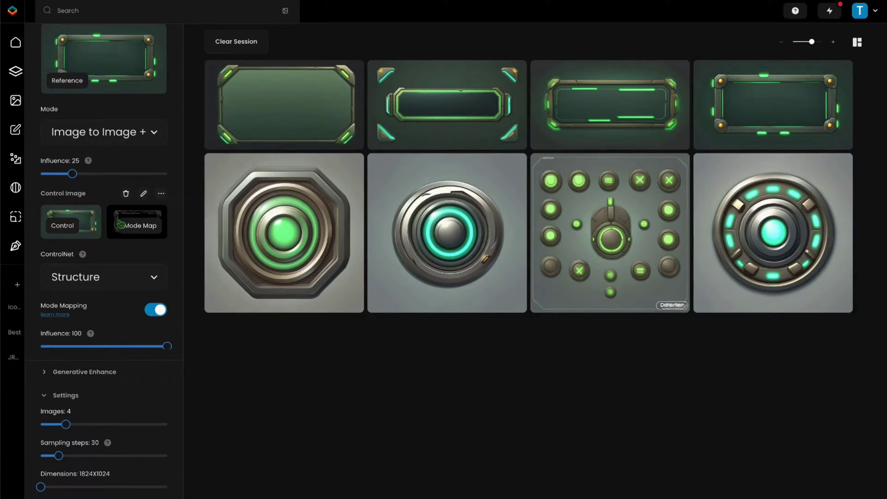
pyautogui.click(119, 224)
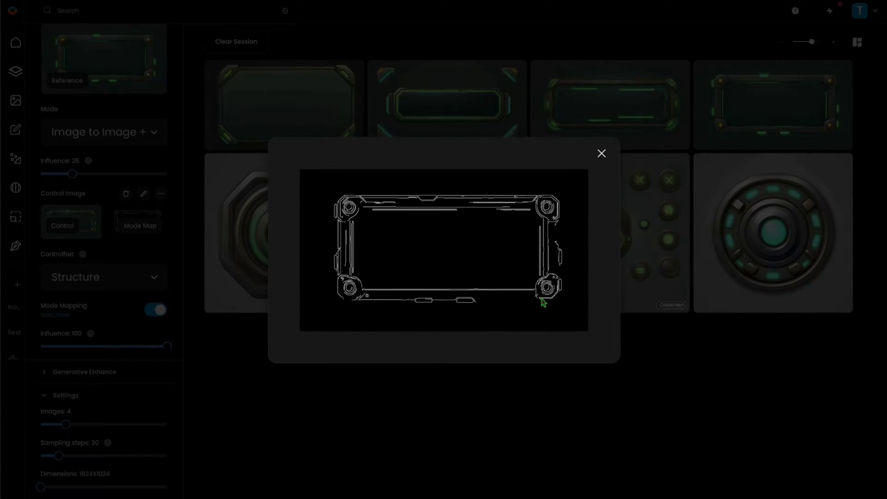
pyautogui.click(601, 153)
# Edit the reference image, painting the frame's empty centre magenta.
pyautogui.scroll(5, 138, 259)
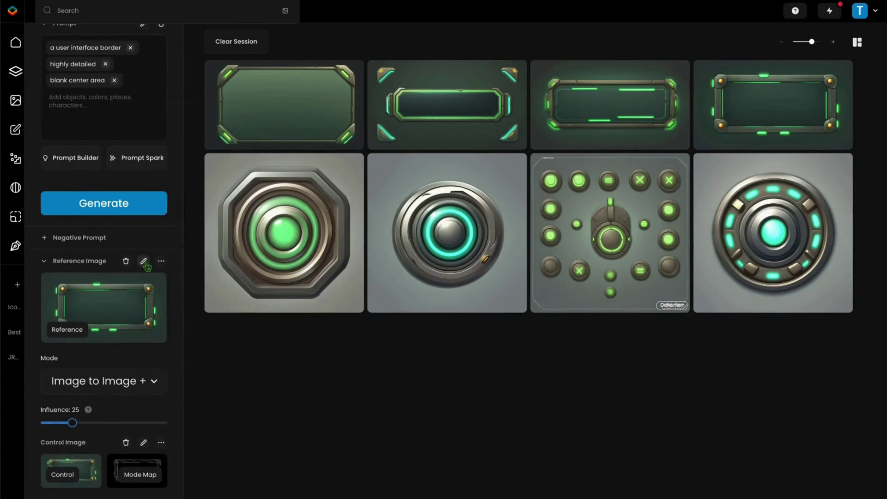
pyautogui.click(143, 261)
pyautogui.click(342, 257)
pyautogui.click(387, 336)
pyautogui.click(396, 268)
pyautogui.click(299, 265)
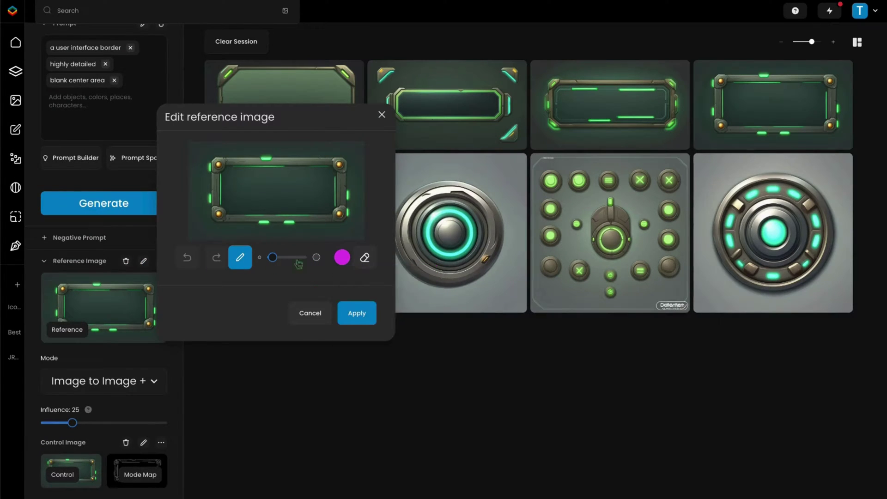
pyautogui.moveTo(237, 210)
pyautogui.mouseDown()
pyautogui.moveTo(332, 211)
pyautogui.moveTo(332, 250)
pyautogui.moveTo(233, 251)
pyautogui.moveTo(228, 225)
pyautogui.mouseUp()
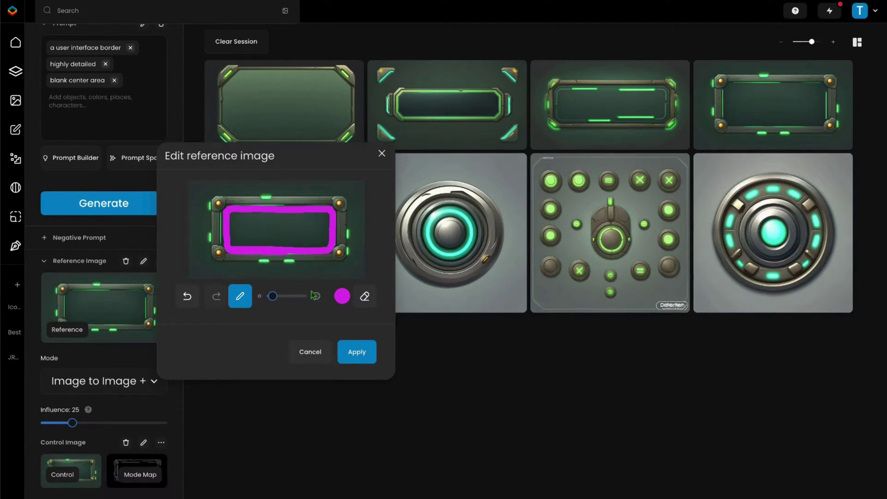
pyautogui.moveTo(273, 295); pyautogui.dragTo(279, 295)
pyautogui.moveTo(231, 217)
pyautogui.mouseDown()
pyautogui.moveTo(328, 223)
pyautogui.moveTo(327, 244)
pyautogui.moveTo(237, 243)
pyautogui.moveTo(305, 225)
pyautogui.mouseUp()
# Dot the four corner bolts red, apply the edits, and generate new borders.
pyautogui.click(346, 299)
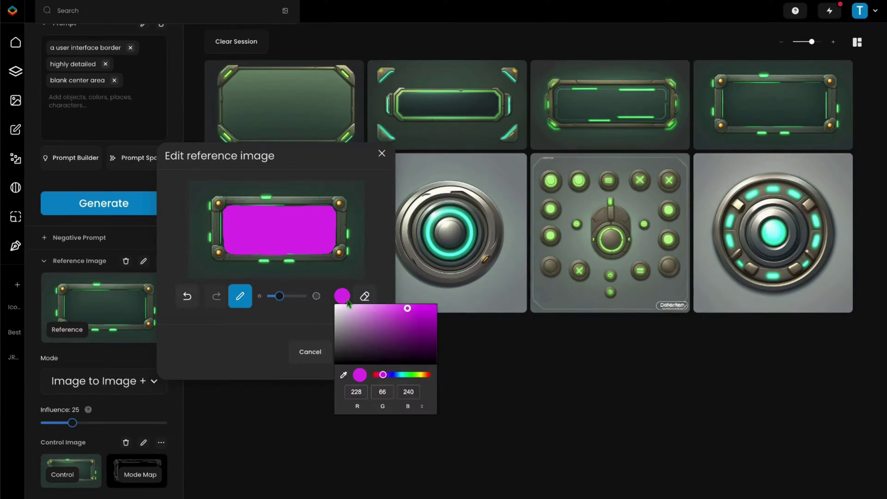
pyautogui.moveTo(382, 374); pyautogui.dragTo(375, 374)
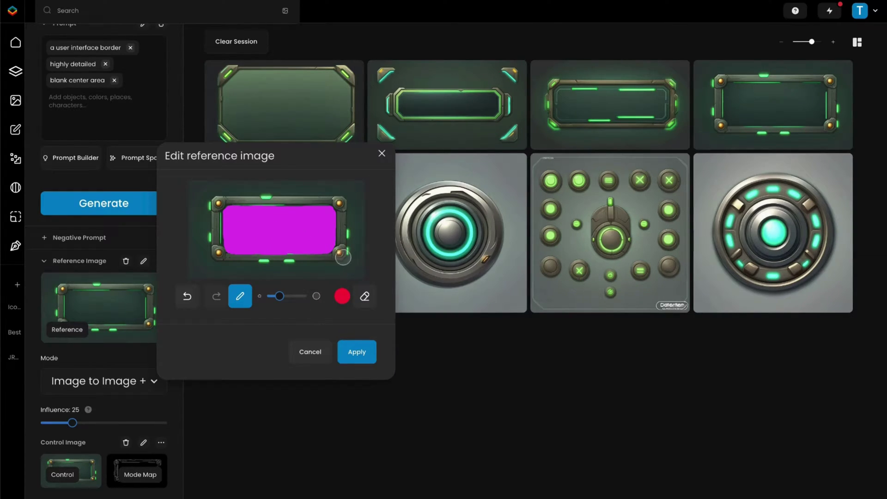
pyautogui.click(340, 252)
pyautogui.click(338, 203)
pyautogui.click(220, 203)
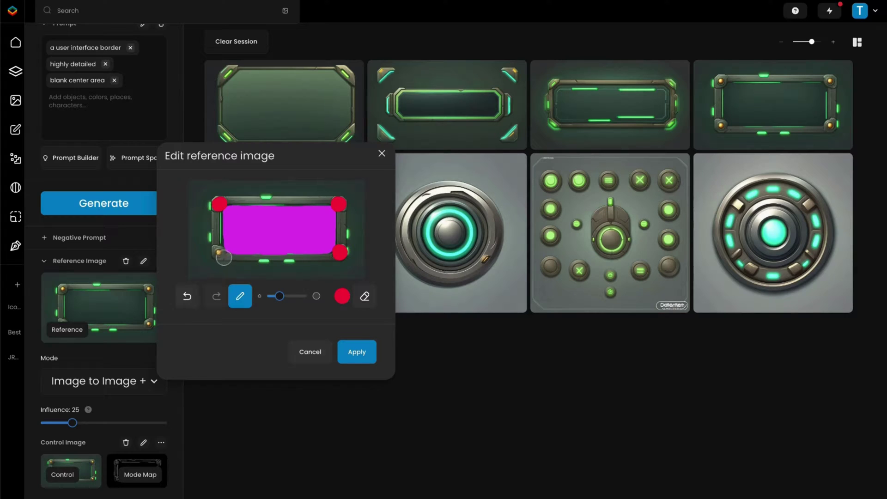
pyautogui.click(224, 257)
pyautogui.click(356, 352)
pyautogui.click(111, 206)
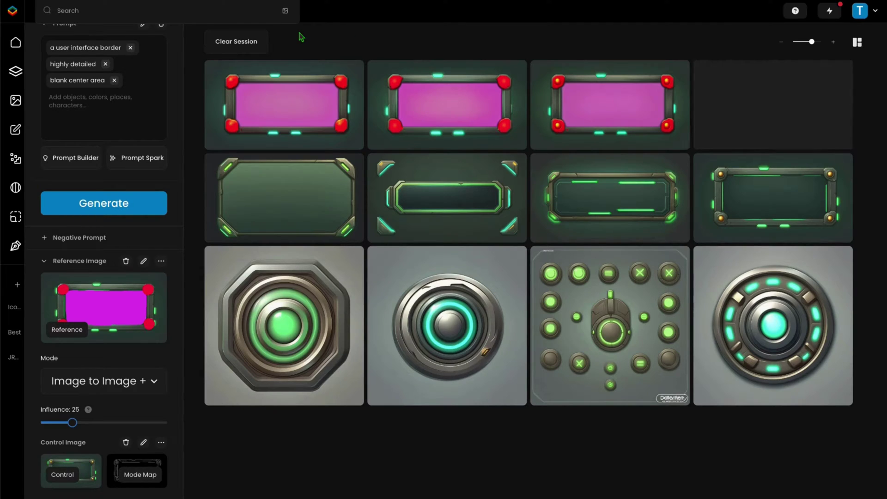
# Inspect the third new frame, then lower the Structure mode-mapping influence to 55.
pyautogui.click(546, 73)
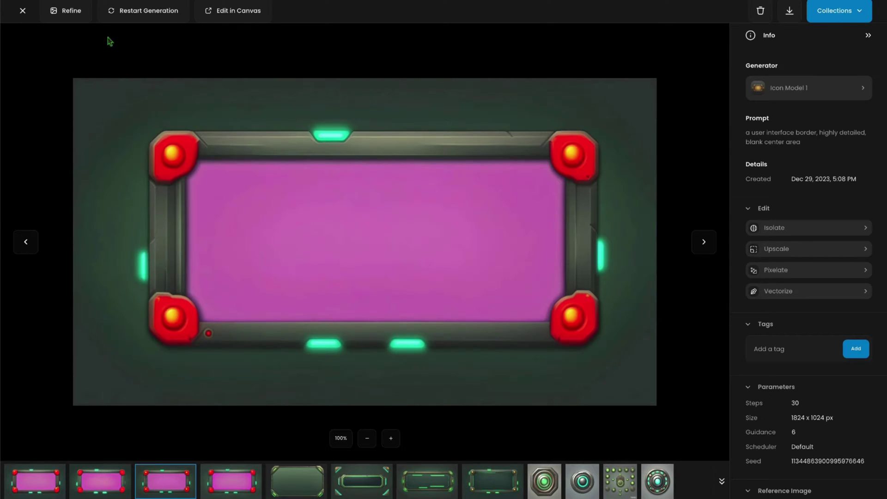
pyautogui.click(22, 12)
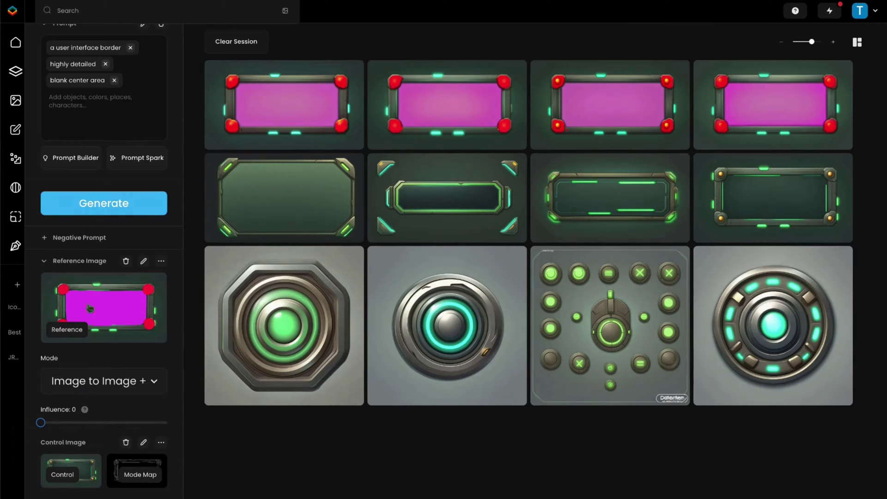
pyautogui.scroll(-3, 89, 394)
pyautogui.moveTo(157, 465); pyautogui.dragTo(103, 462)
# Generate orange-cornered, pink-centred frames and browse back through the results in the viewer.
pyautogui.click(105, 69)
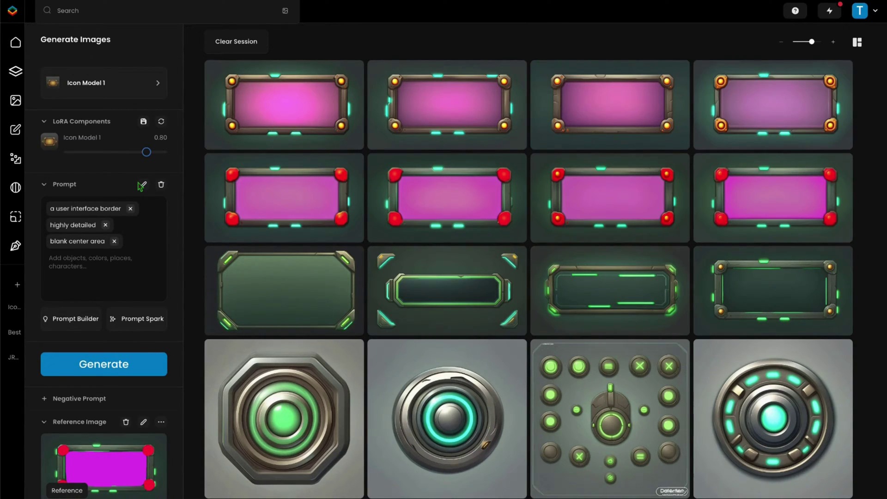
pyautogui.click(706, 76)
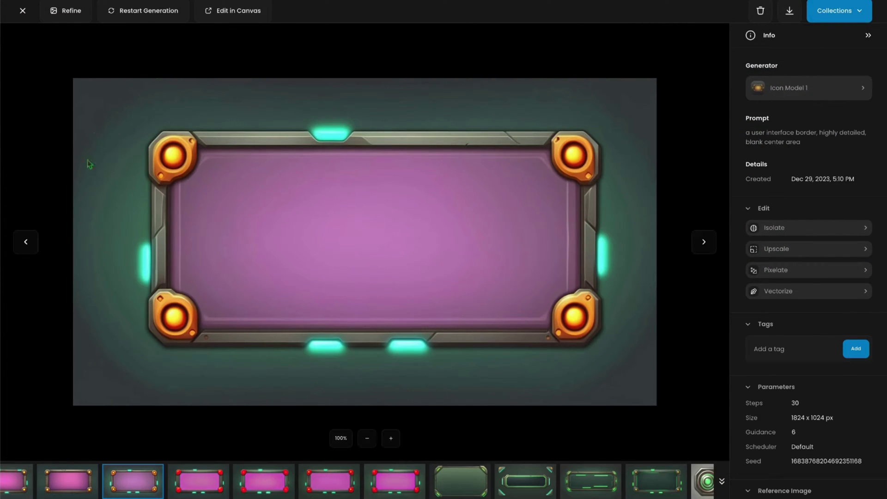
pyautogui.click(26, 242)
pyautogui.click(26, 243)
pyautogui.click(26, 243)
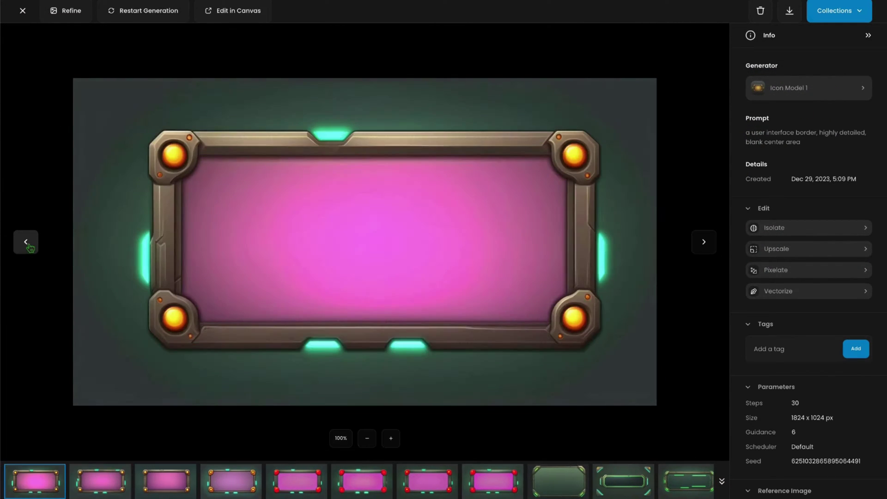
pyautogui.click(24, 14)
# Start composing a new model blend and add your own Icon Model 1.
pyautogui.moveTo(24, 18)
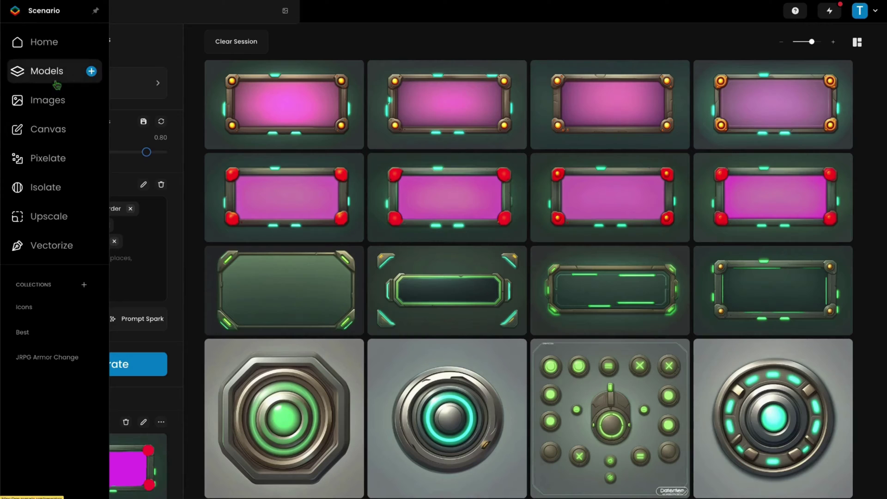
pyautogui.click(92, 75)
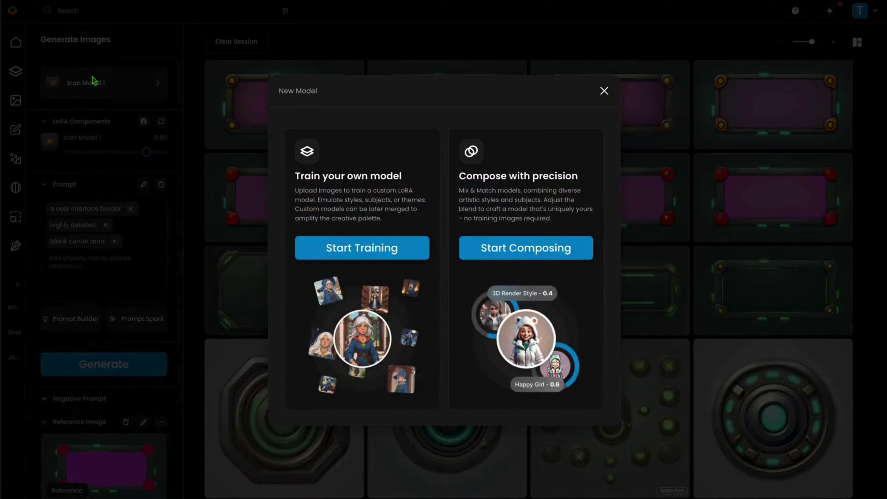
pyautogui.click(513, 251)
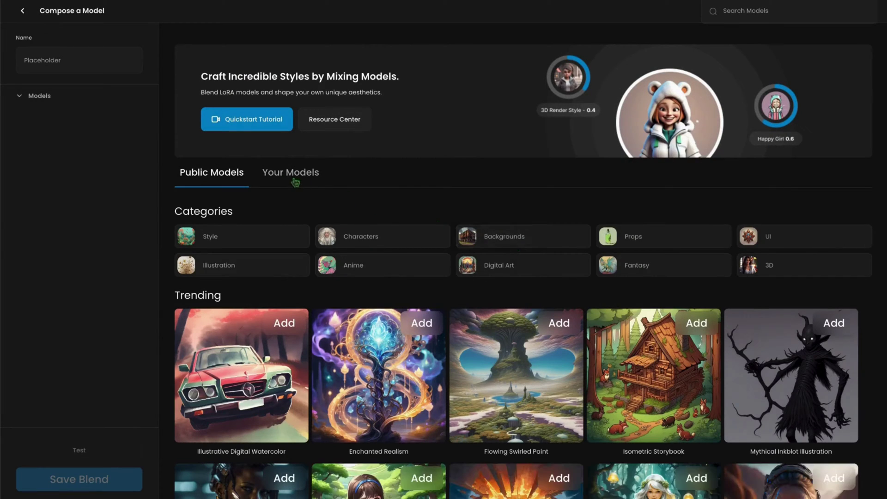
pyautogui.click(294, 181)
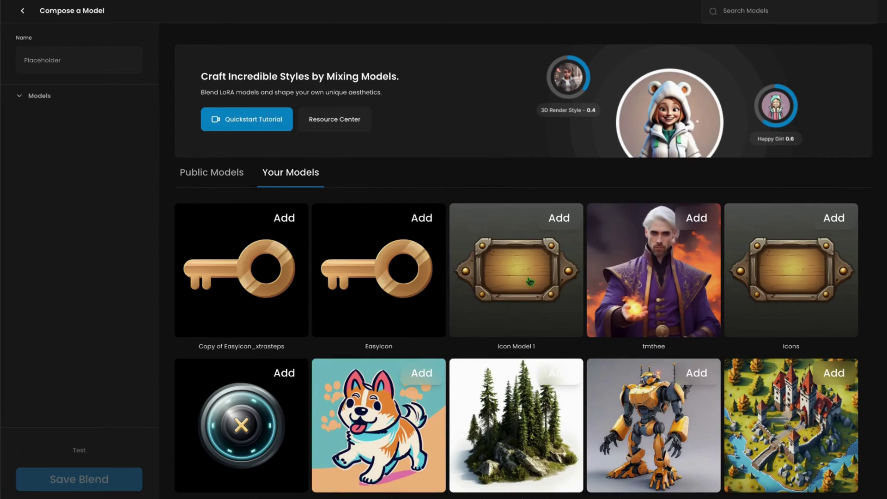
pyautogui.click(564, 221)
# Add the public models Icon Stylizer, Enchanted Realism and Striking Illustrated Icons to the blend.
pyautogui.click(223, 178)
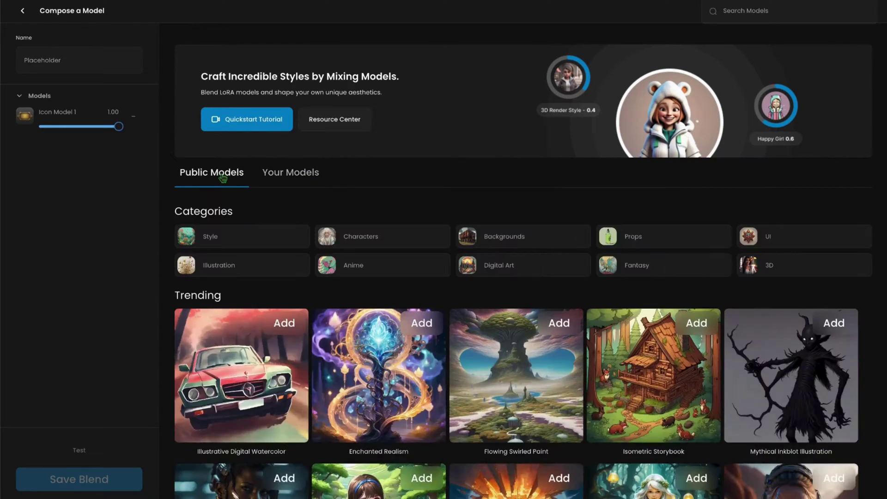
pyautogui.click(769, 240)
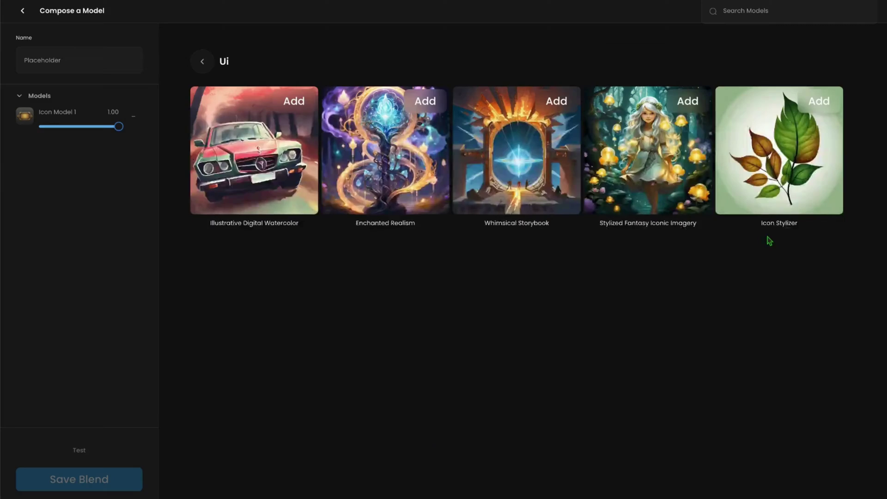
pyautogui.click(826, 112)
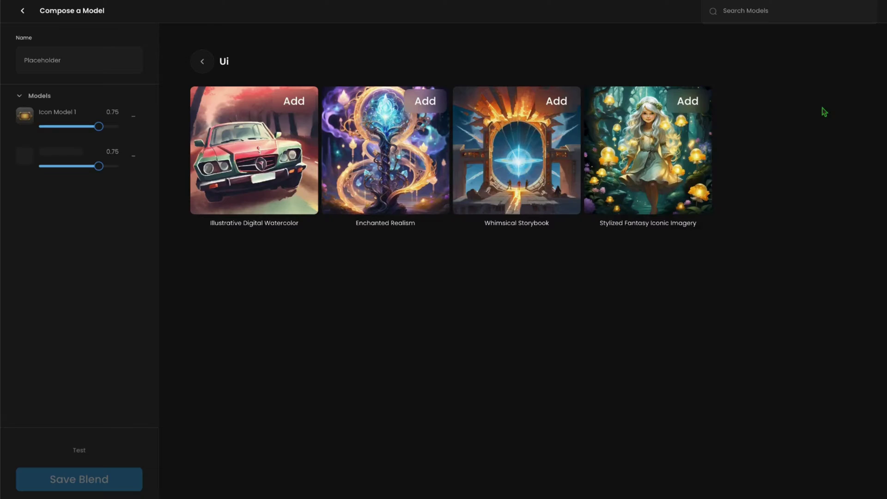
pyautogui.click(425, 102)
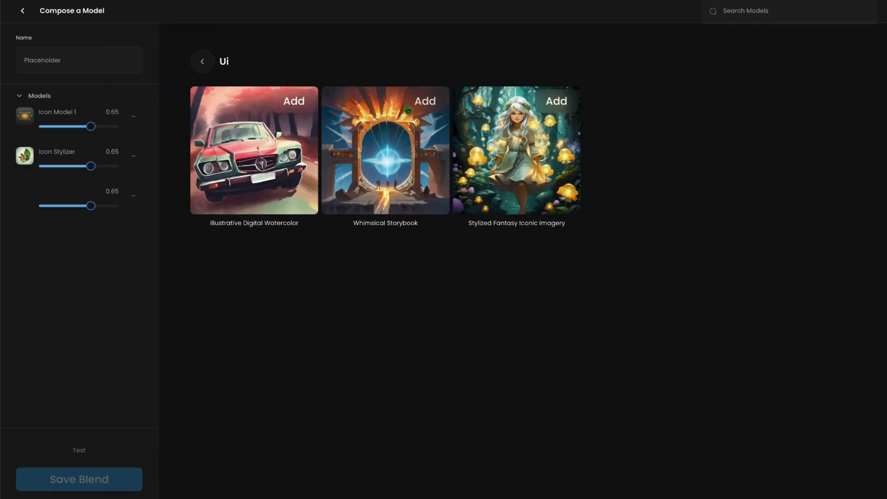
pyautogui.click(203, 61)
pyautogui.scroll(-10, 383, 386)
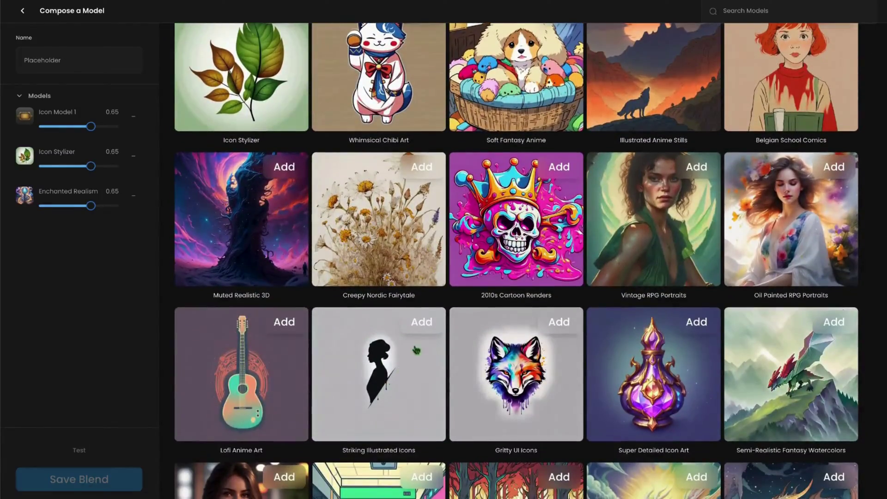
pyautogui.click(421, 323)
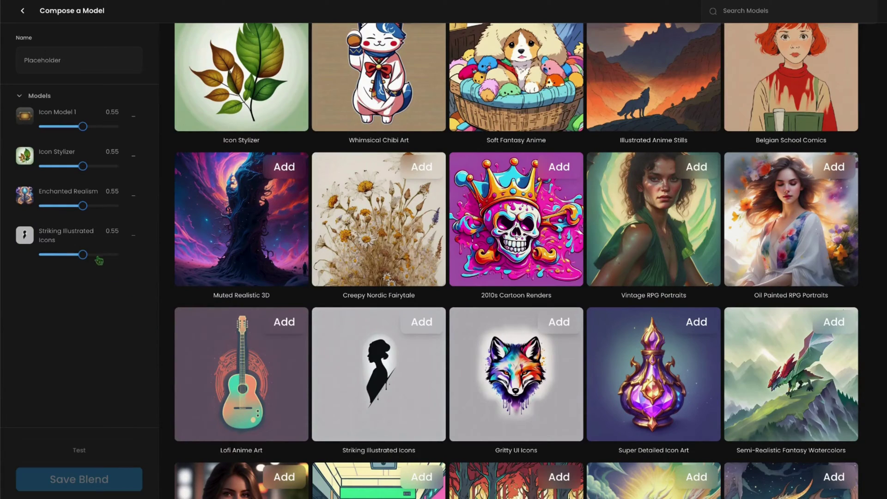
# Name the blend Iconblend1 and open it in the test workbench.
pyautogui.click(59, 68)
pyautogui.write('Icon')
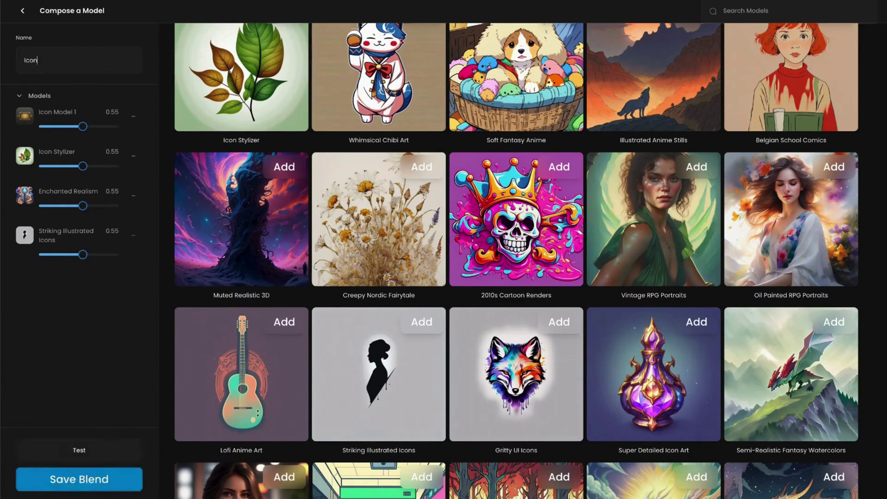
pyautogui.write('blend1')
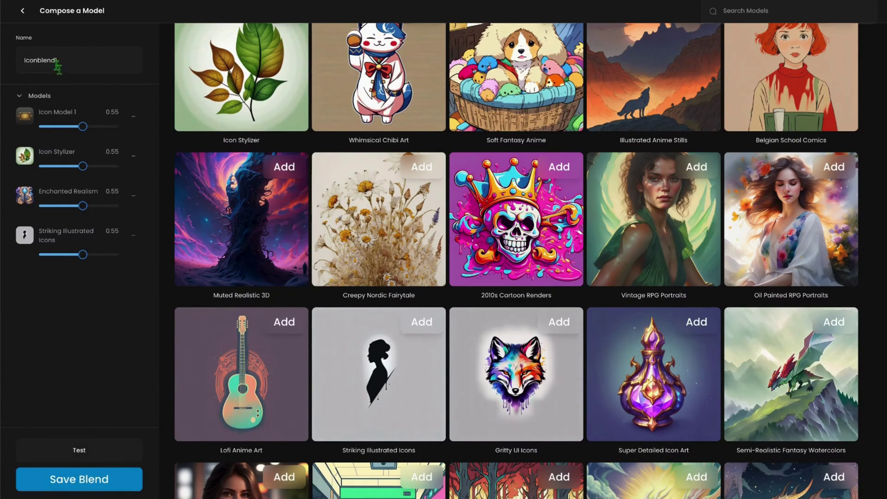
pyautogui.click(110, 457)
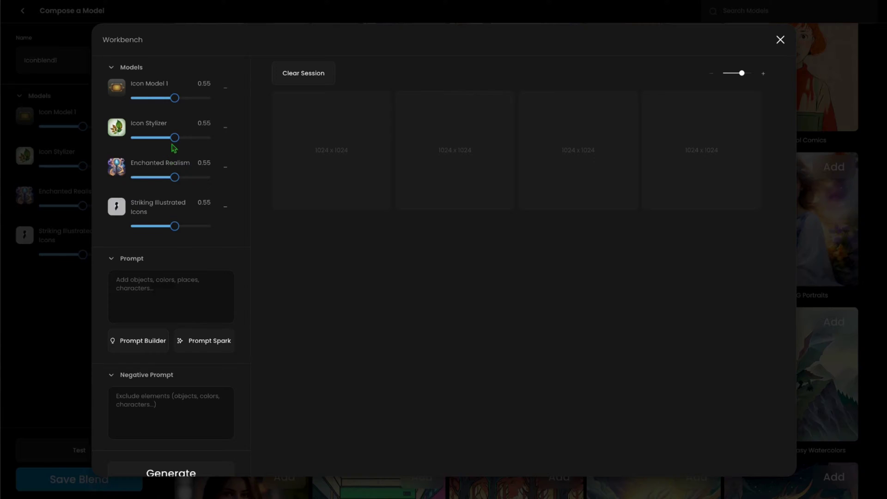
# Set Icon Stylizer and Enchanted Realism to 0.40, then generate icons for 'a ui icon for an agrarian land plot'.
pyautogui.moveTo(180, 147); pyautogui.dragTo(169, 147)
pyautogui.moveTo(179, 186); pyautogui.dragTo(166, 184)
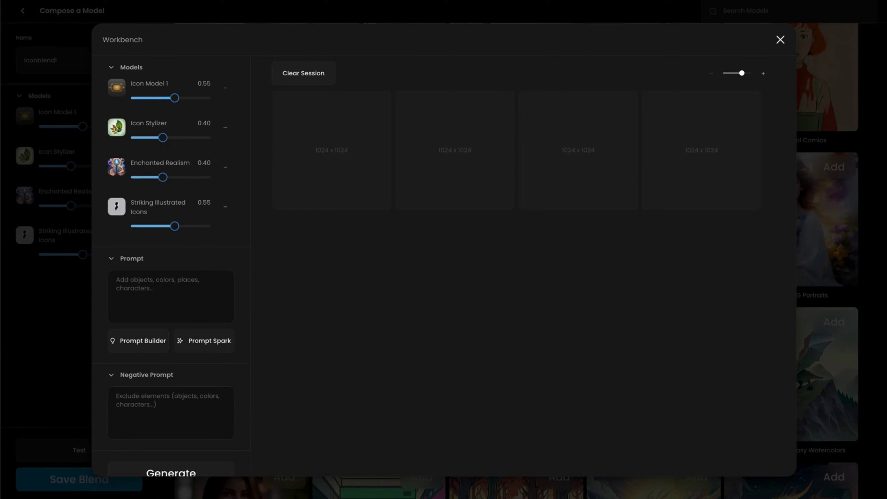
pyautogui.write('a ui icon for')
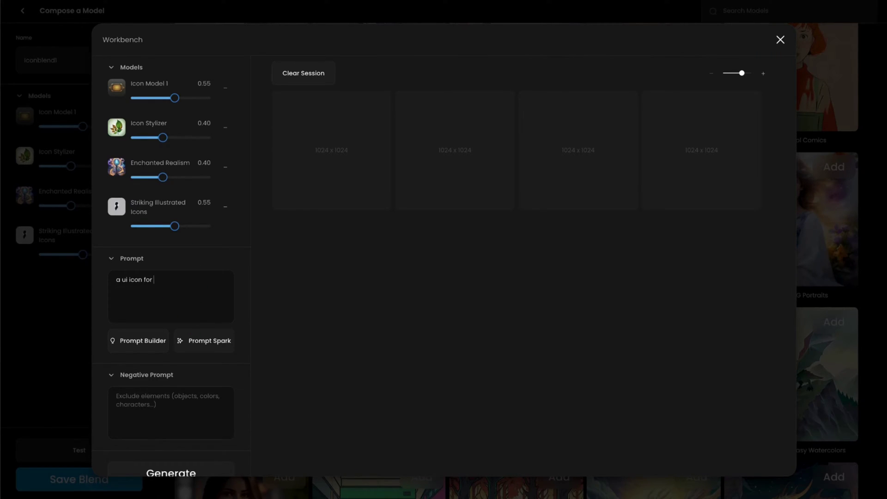
pyautogui.write(' an agrarian land plot')
pyautogui.press('Return')
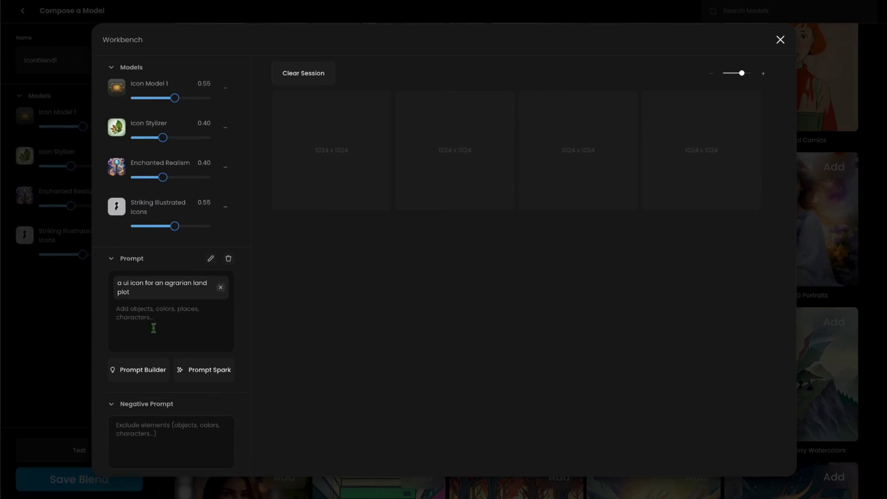
pyautogui.scroll(-2, 152, 326)
pyautogui.click(173, 455)
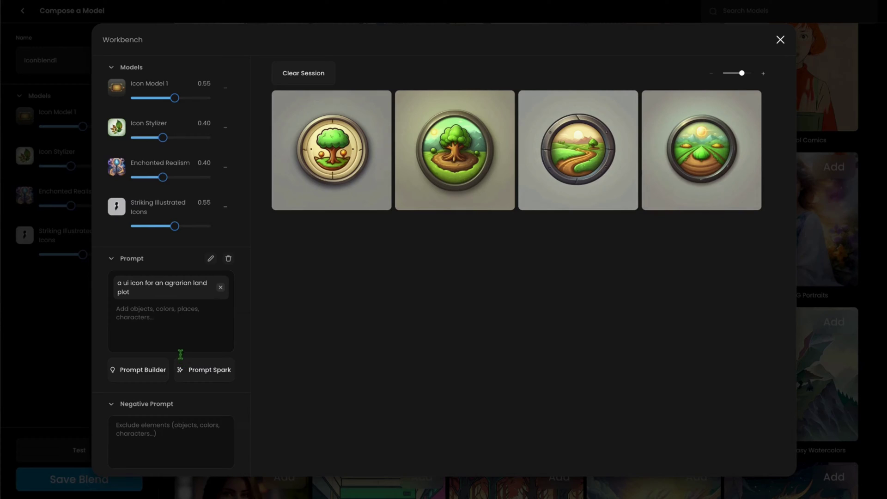
# Add 'farms', 'vegetables' and 'flowers' prompt tags, generate four icons, and enlarge the farm-plot-with-mountain result.
pyautogui.click(168, 327)
pyautogui.write('far')
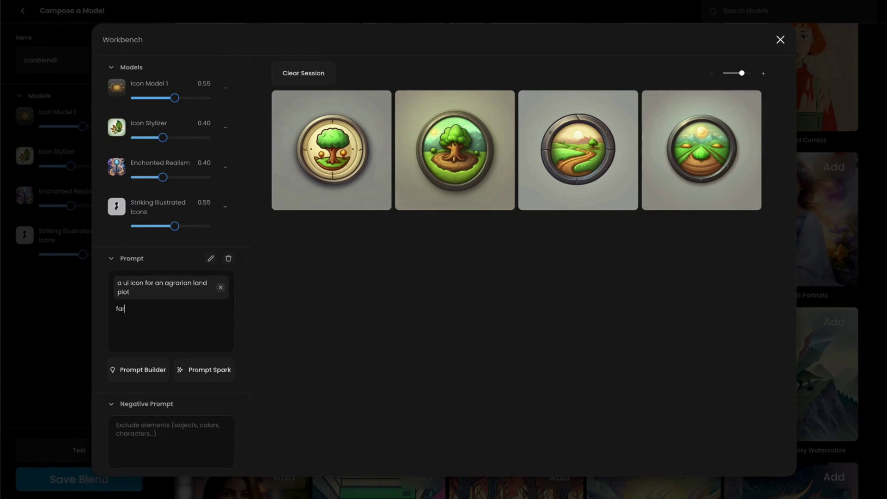
pyautogui.write('ms')
pyautogui.press('Return')
pyautogui.write('vegetables')
pyautogui.press('Return')
pyautogui.write('flowers')
pyautogui.press('Return')
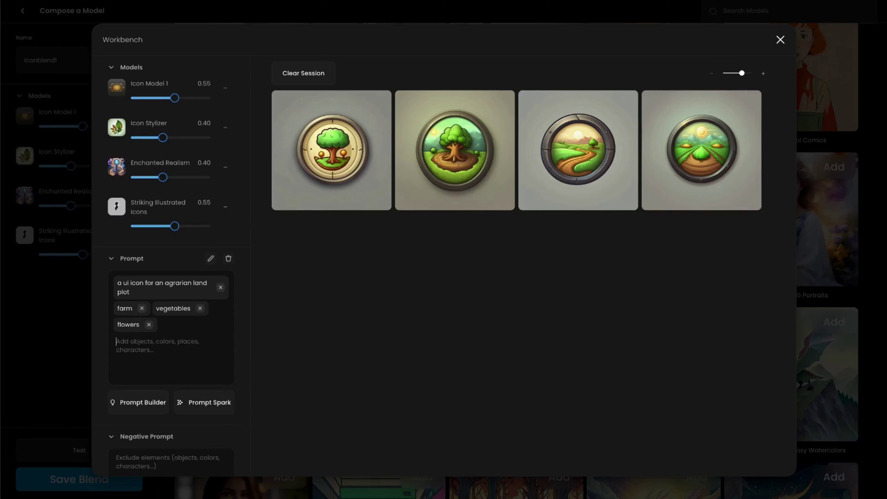
pyautogui.press('Return')
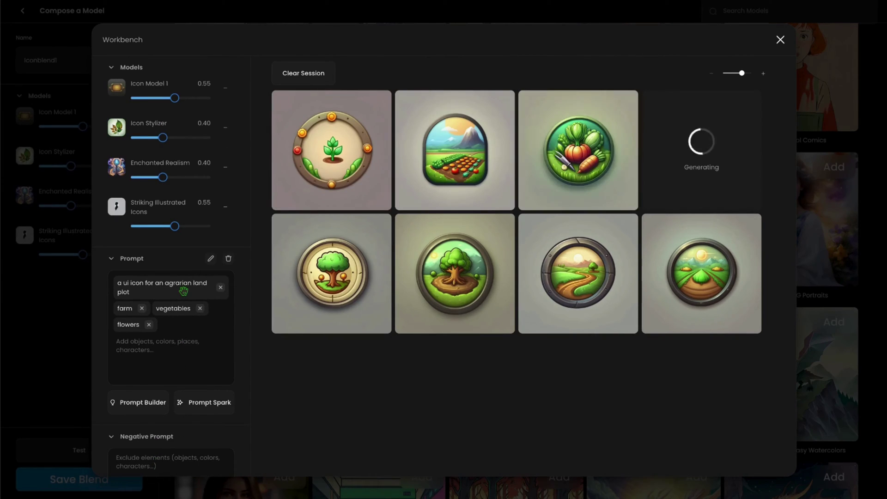
pyautogui.click(415, 174)
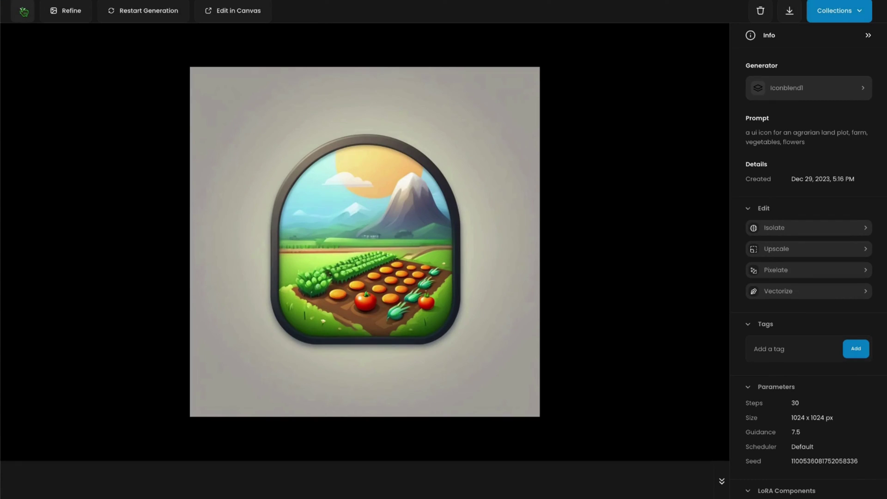